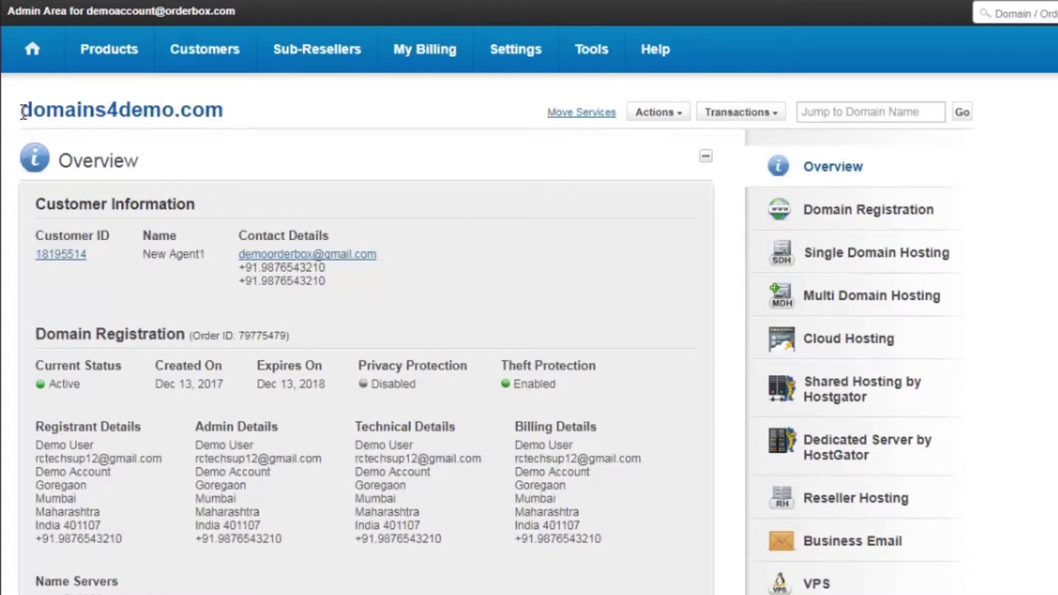
left_click_drag(21, 111, 228, 116)
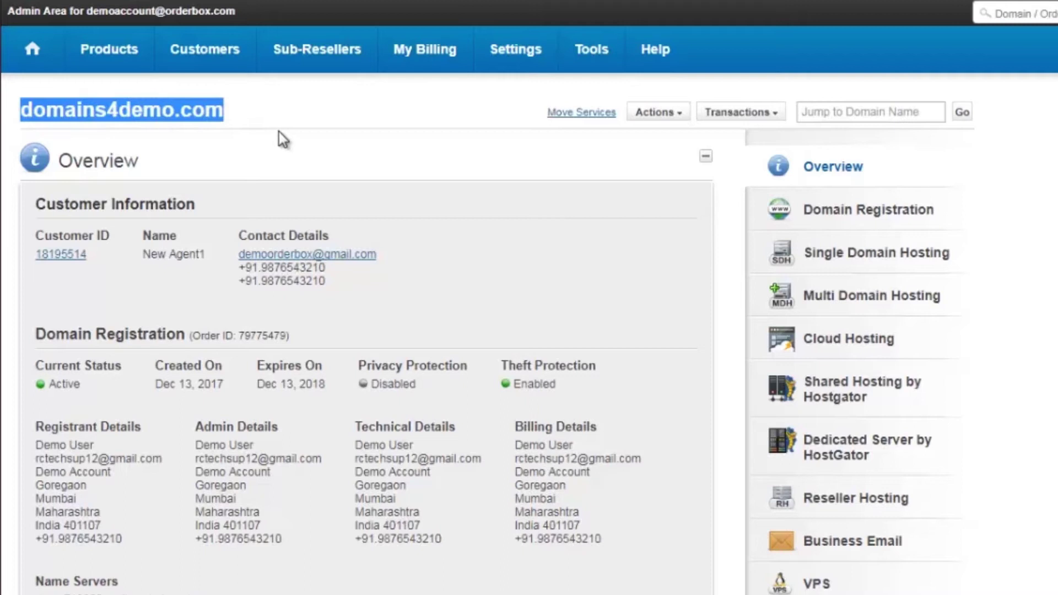
scroll(306, 153, "down", 1)
scroll(306, 154, "down", 1)
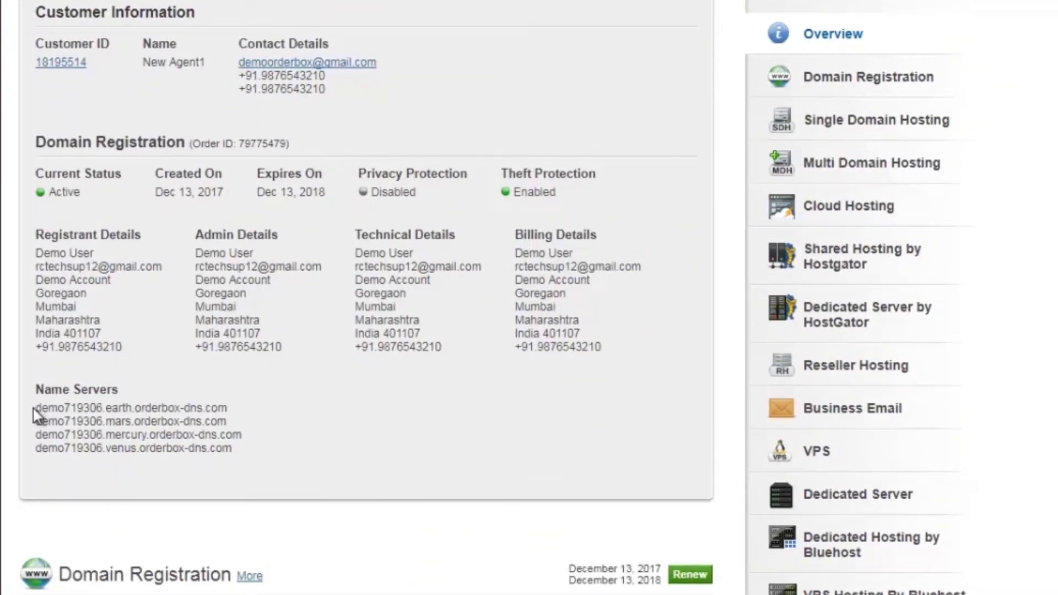
left_click_drag(236, 451, 37, 408)
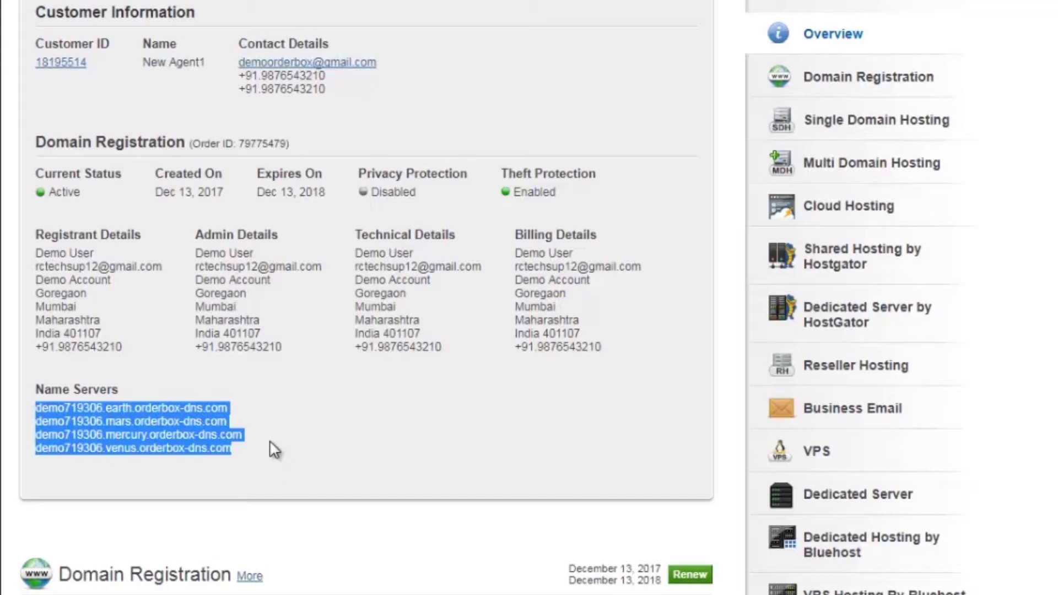
left_click(275, 449)
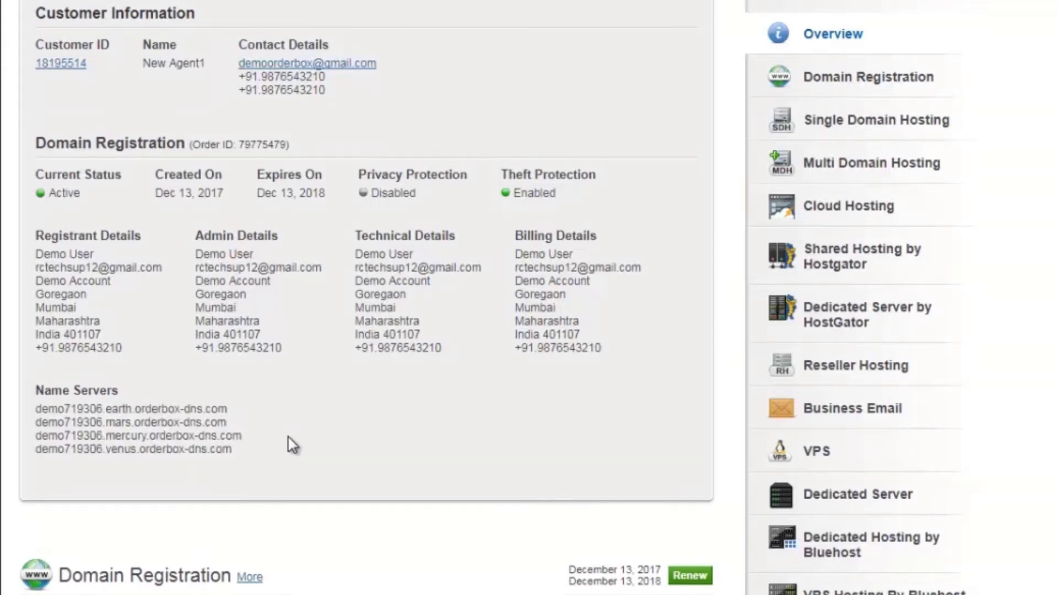
scroll(289, 443, "up", 3)
scroll(291, 444, "down", 3)
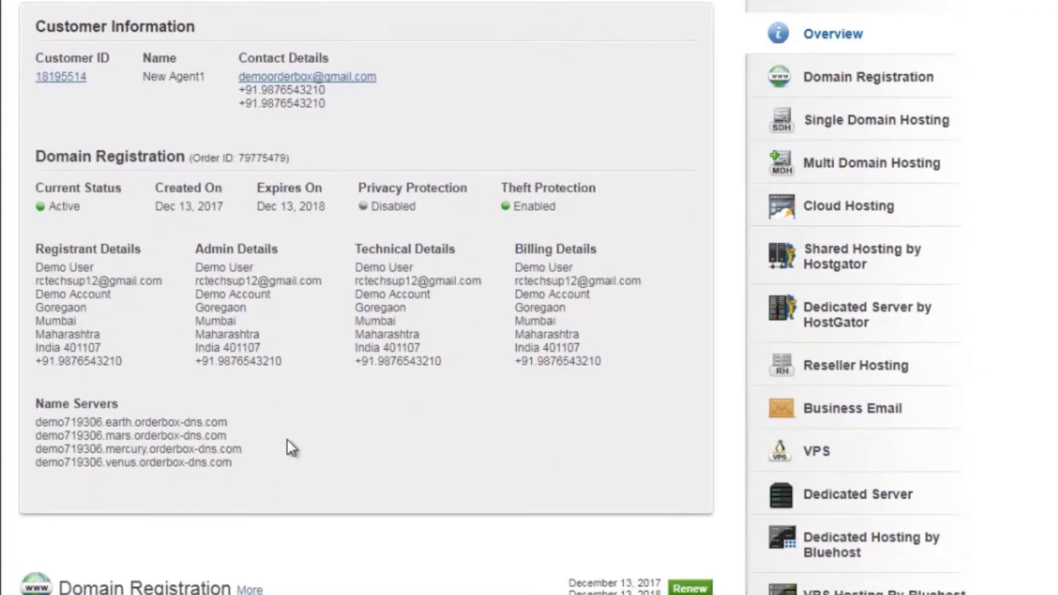
scroll(290, 444, "down", 1)
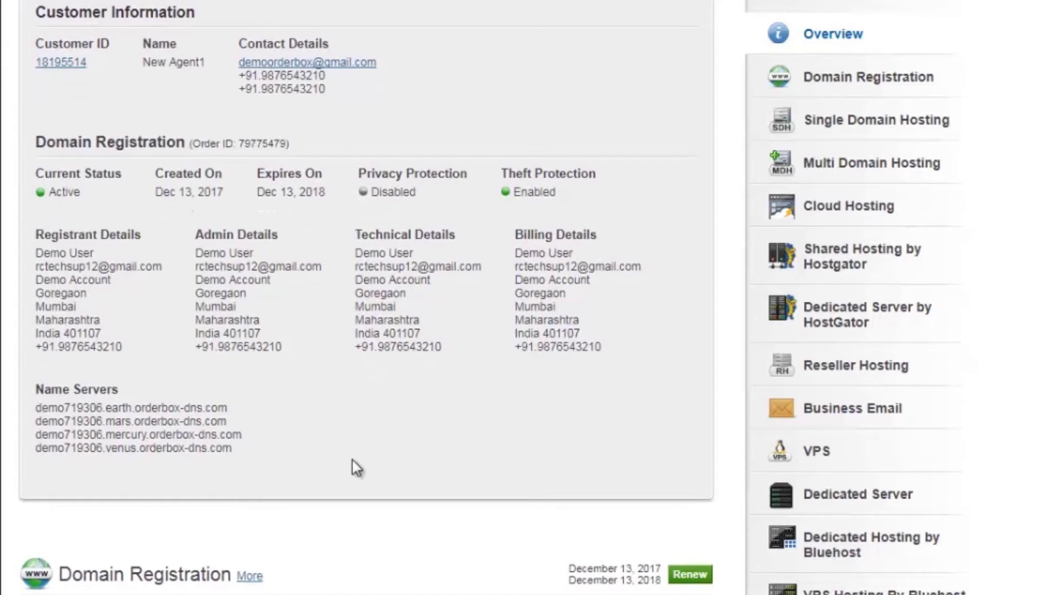
scroll(361, 467, "down", 5)
scroll(361, 468, "down", 5)
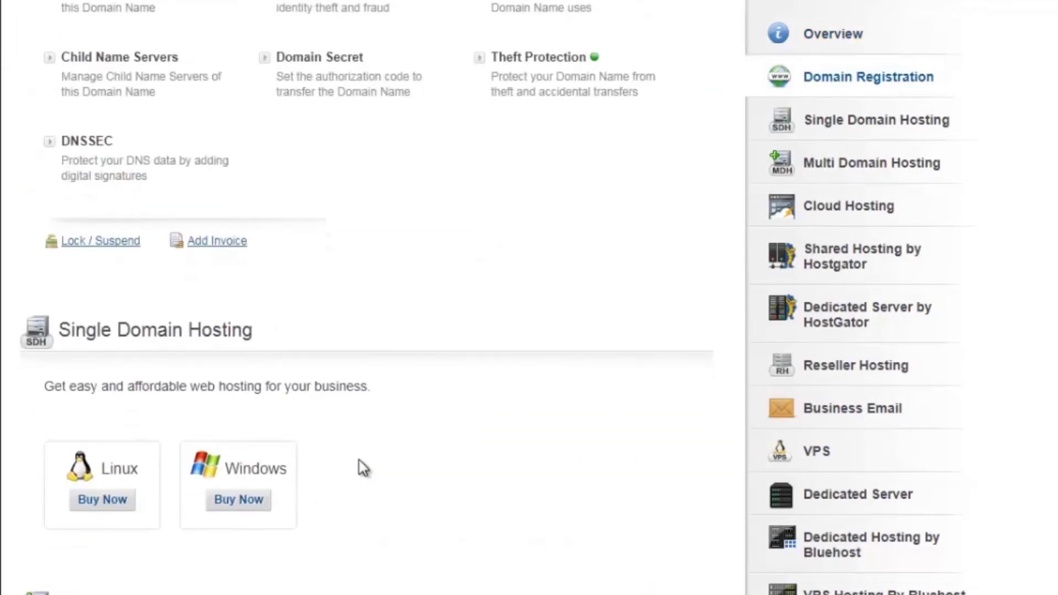
scroll(362, 467, "down", 3)
scroll(364, 470, "down", 5)
scroll(364, 469, "down", 5)
scroll(364, 470, "down", 5)
scroll(364, 470, "down", 4)
scroll(366, 465, "down", 5)
scroll(367, 465, "down", 5)
scroll(365, 466, "down", 5)
scroll(366, 466, "down", 5)
scroll(367, 459, "down", 2)
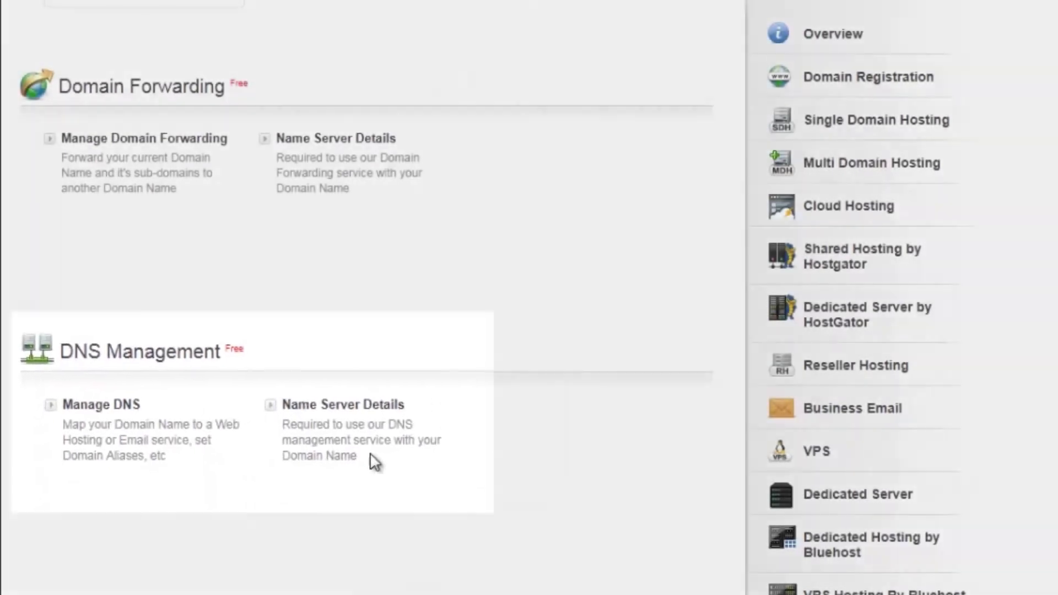
scroll(366, 457, "down", 1)
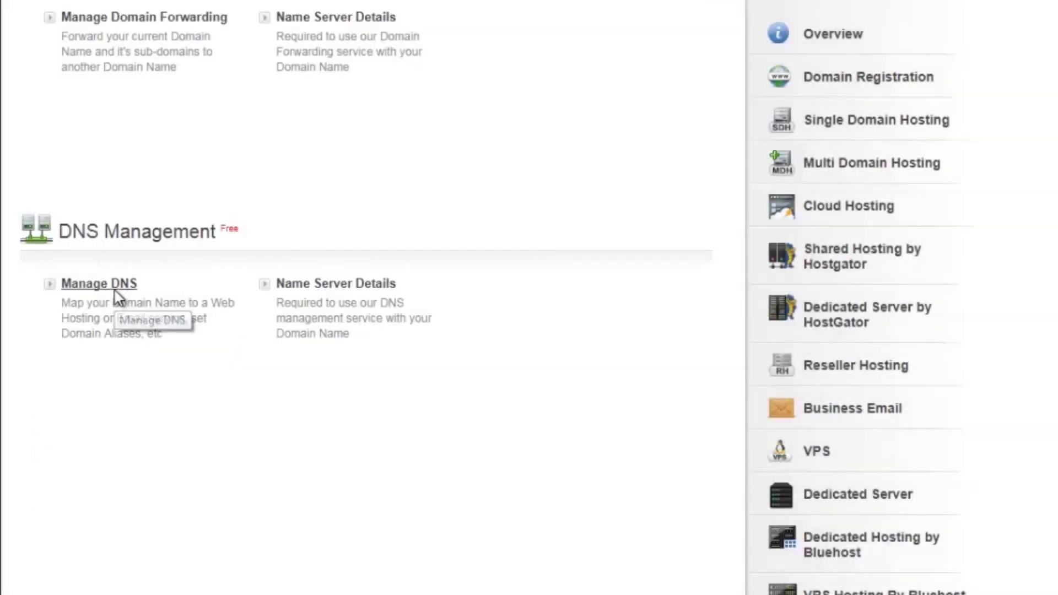
Step: Open Manage DNS for domains4demo.com, which has no A records yet
left_click(114, 290)
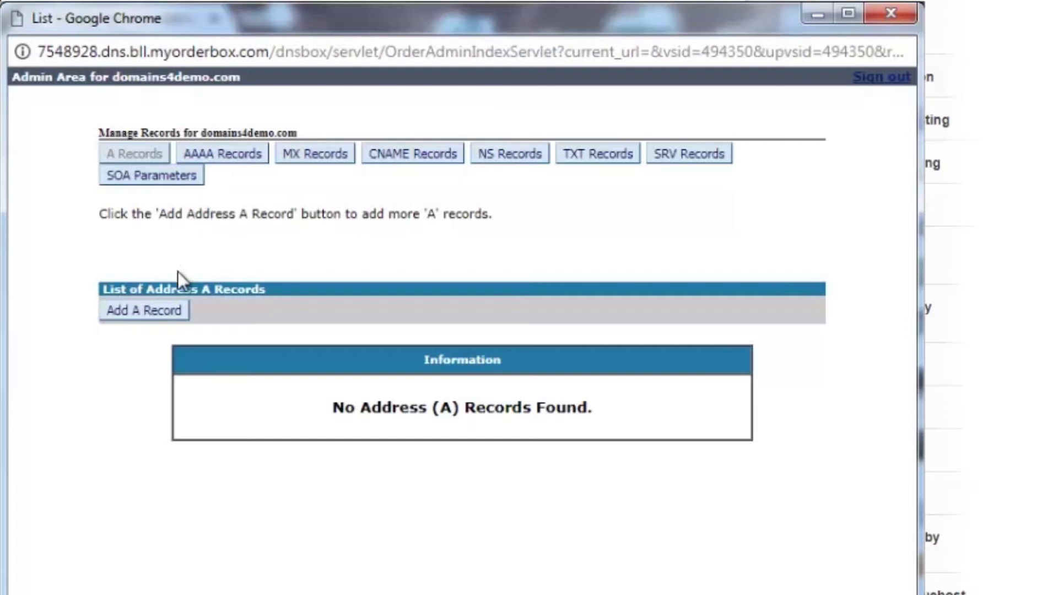
Step: Fill a new A record with a blank host, 204.168.186.24, and TTL 14400 replacing 28800
left_click(162, 312)
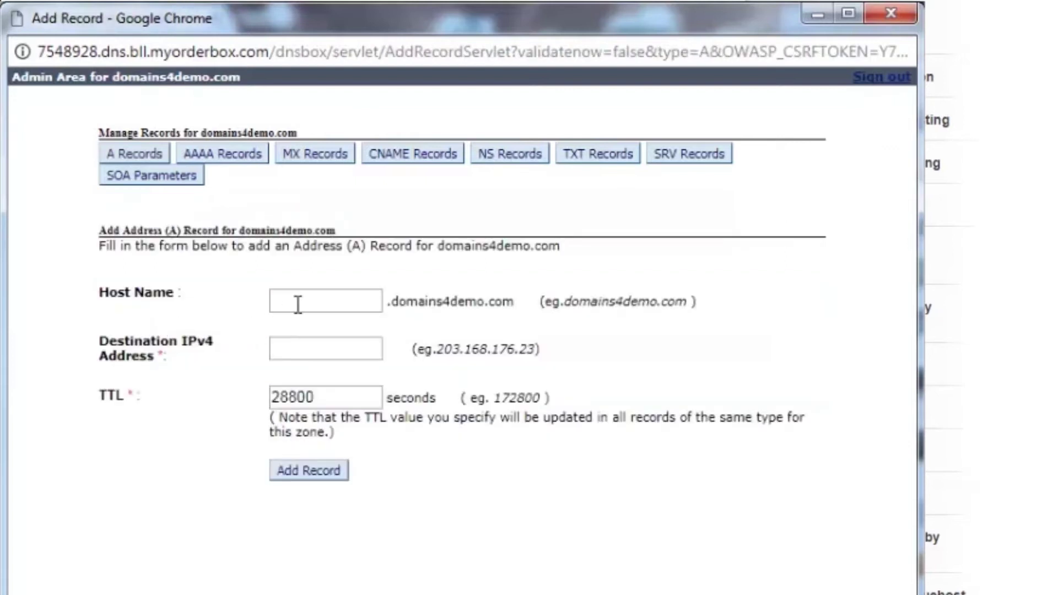
left_click(299, 302)
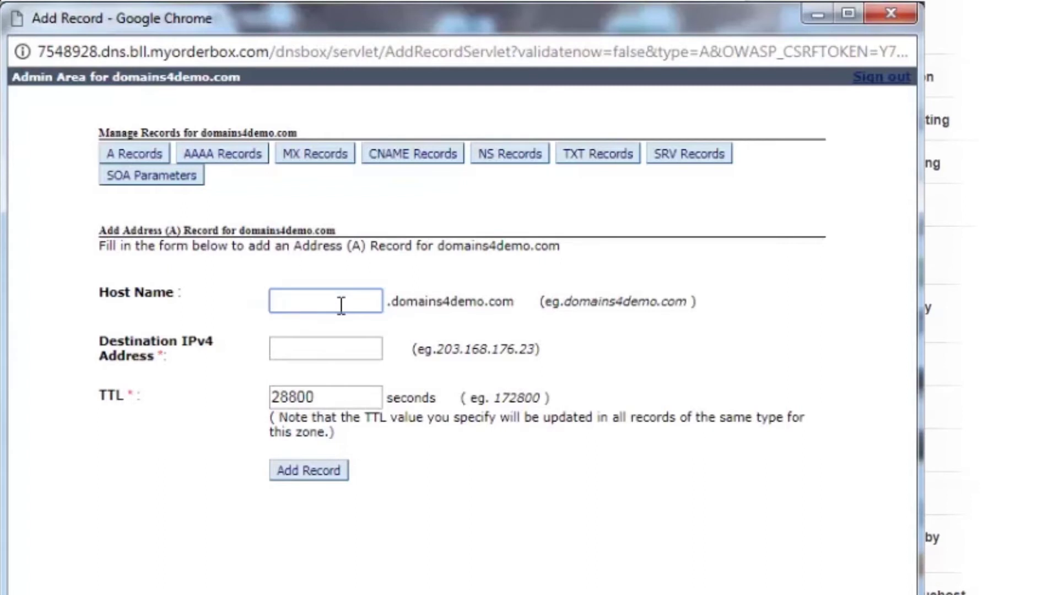
left_click(361, 350)
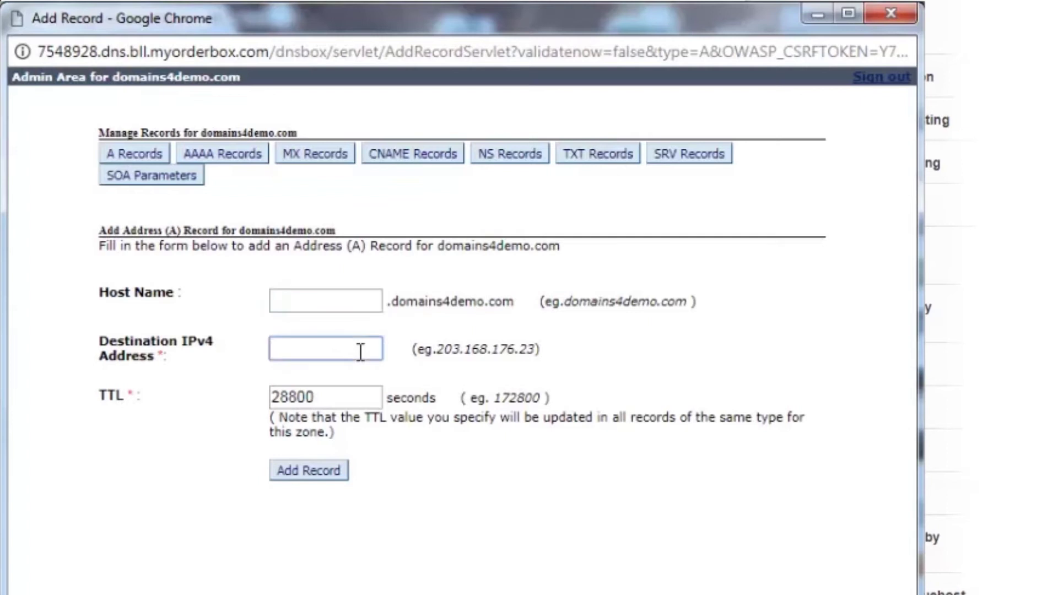
type("20")
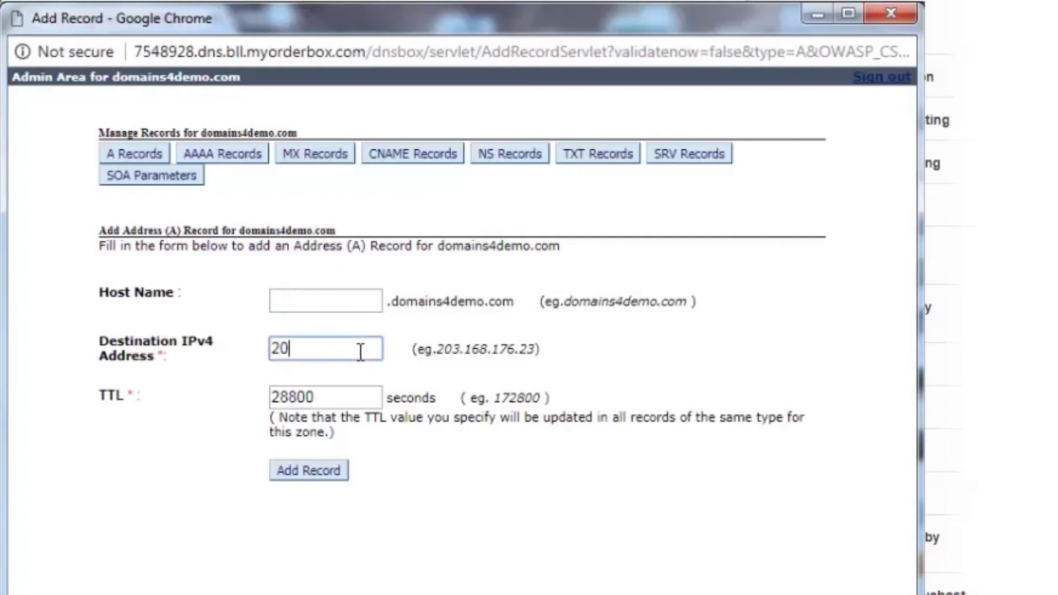
type("4")
type(".168")
type(".186.24")
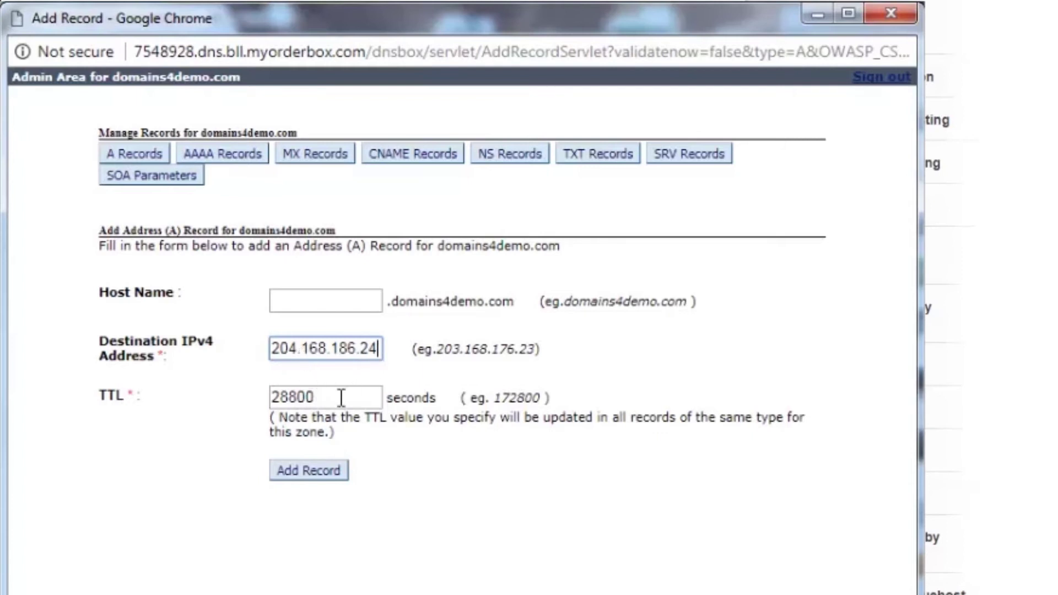
double_click(341, 398)
type("14400")
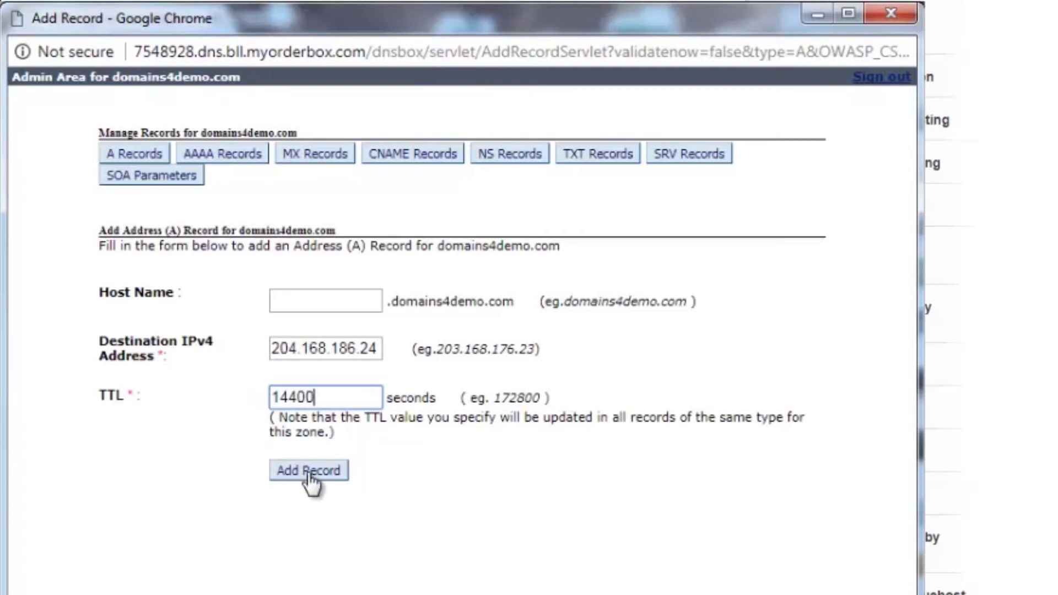
Step: Save the root A record, then correct its address from 204.168.186.24 to 204.164.186.24
left_click(308, 469)
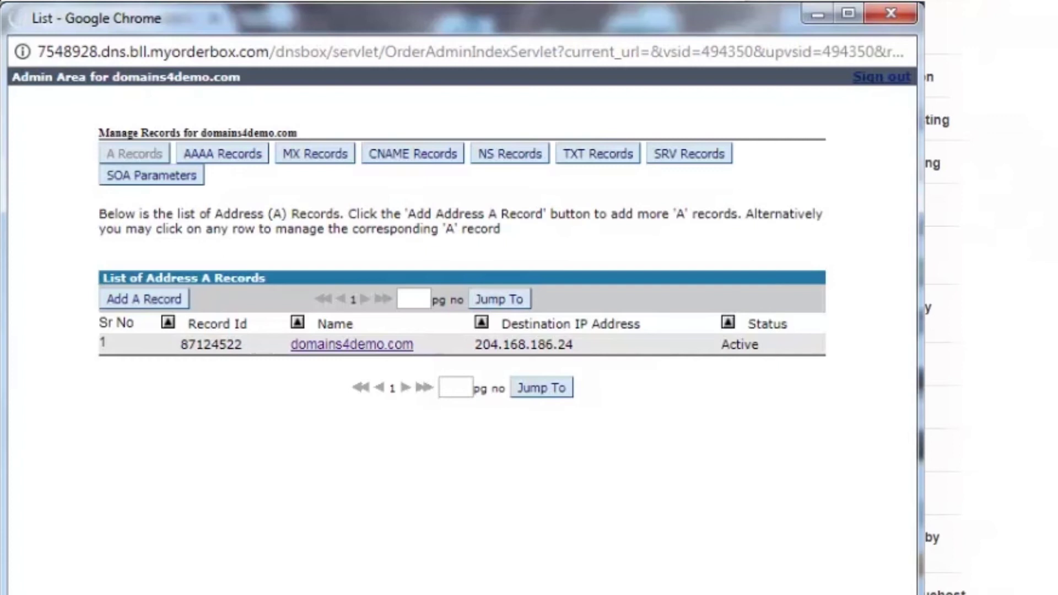
left_click(352, 345)
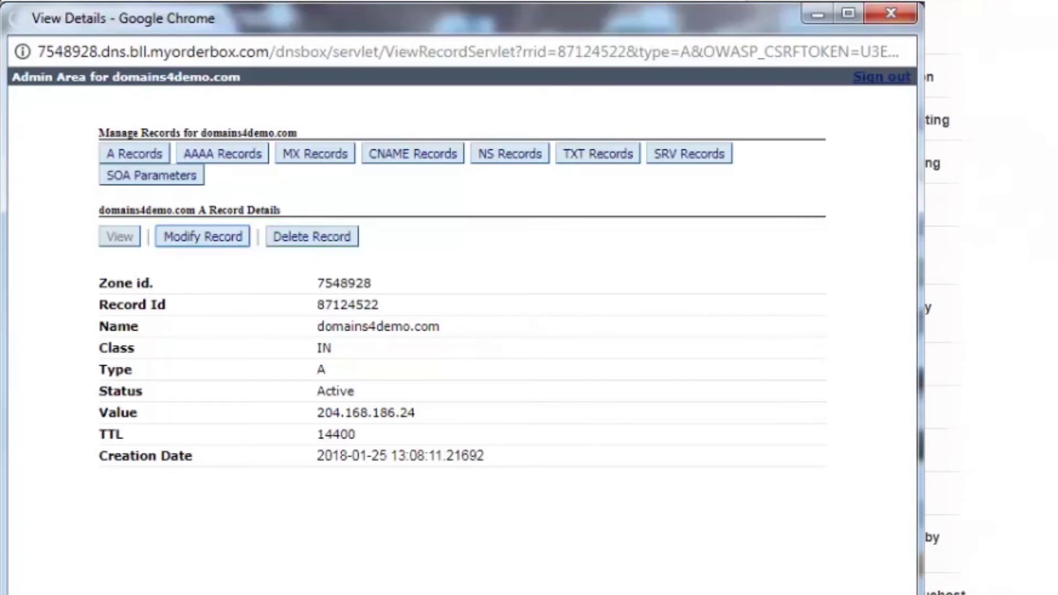
left_click(203, 236)
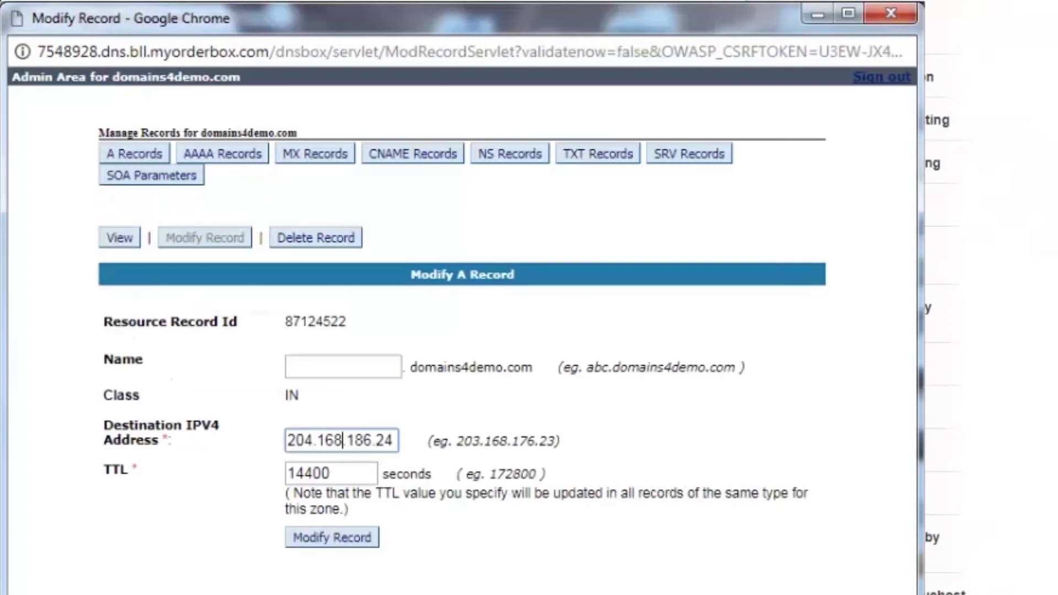
left_click_drag(323, 409, 316, 408)
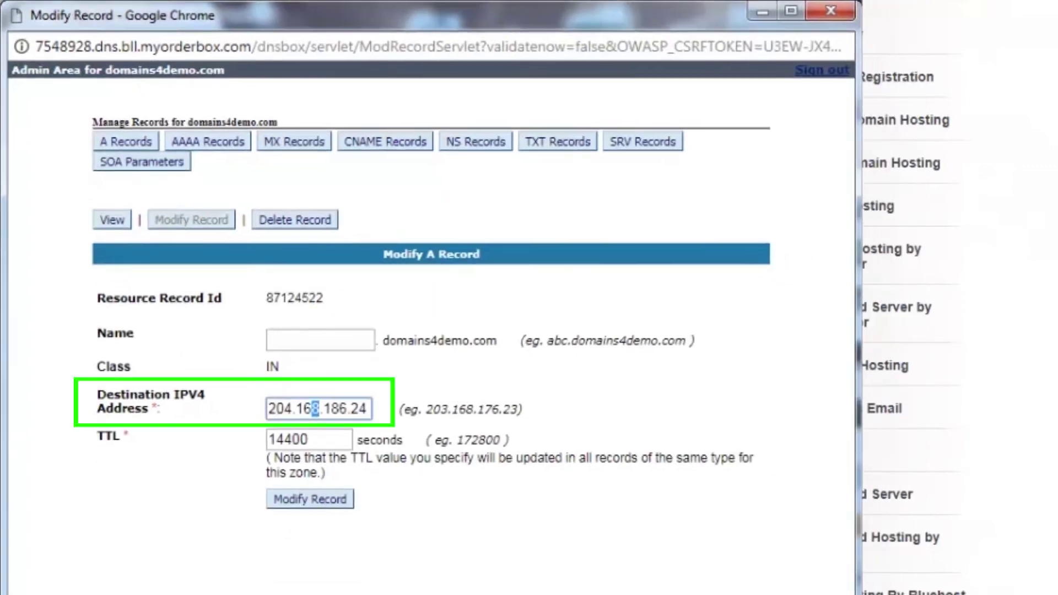
type("4")
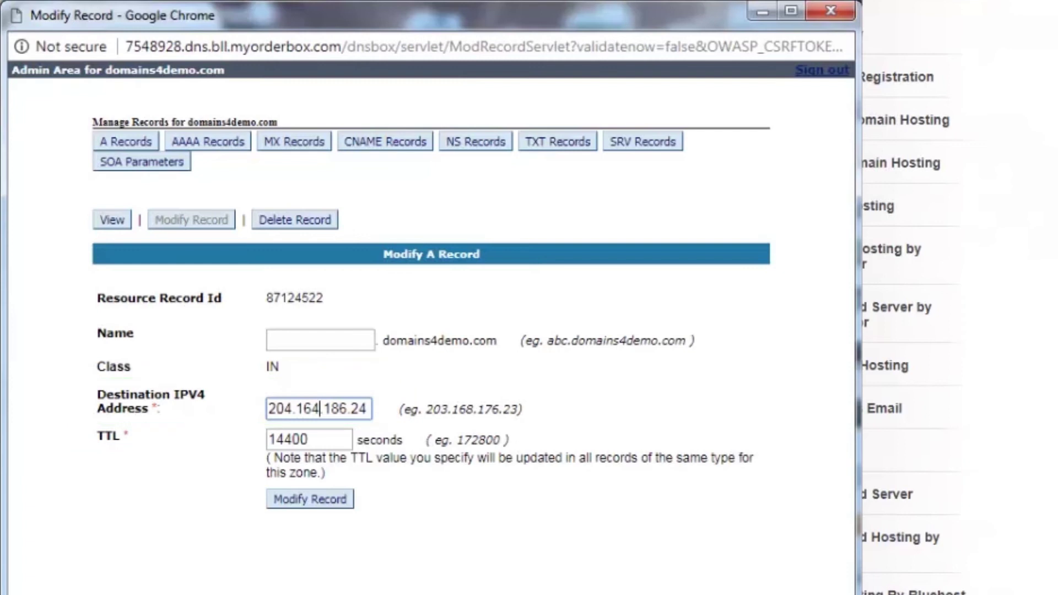
left_click(310, 499)
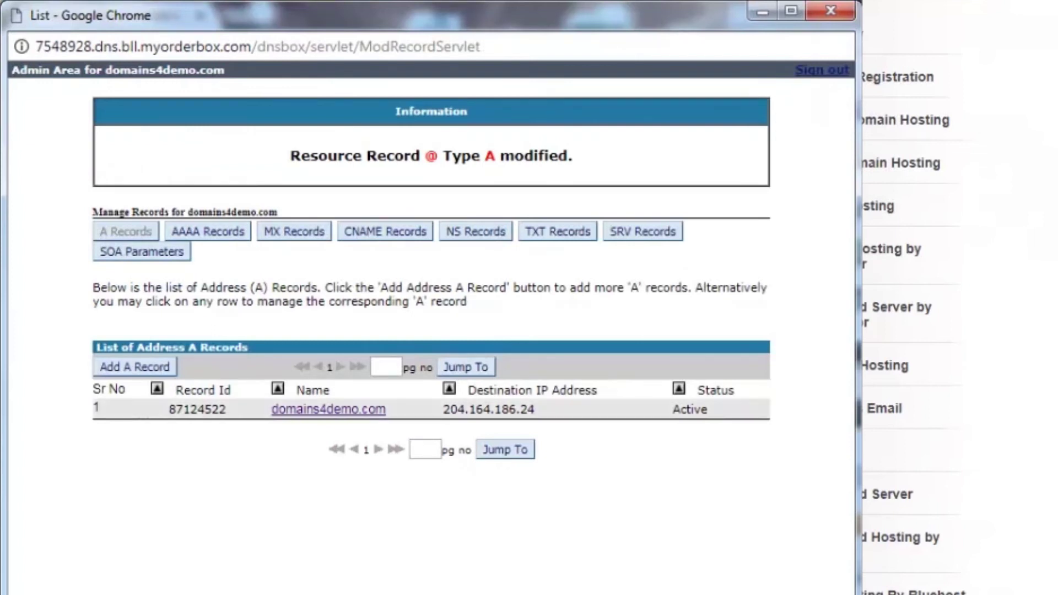
left_click(329, 409)
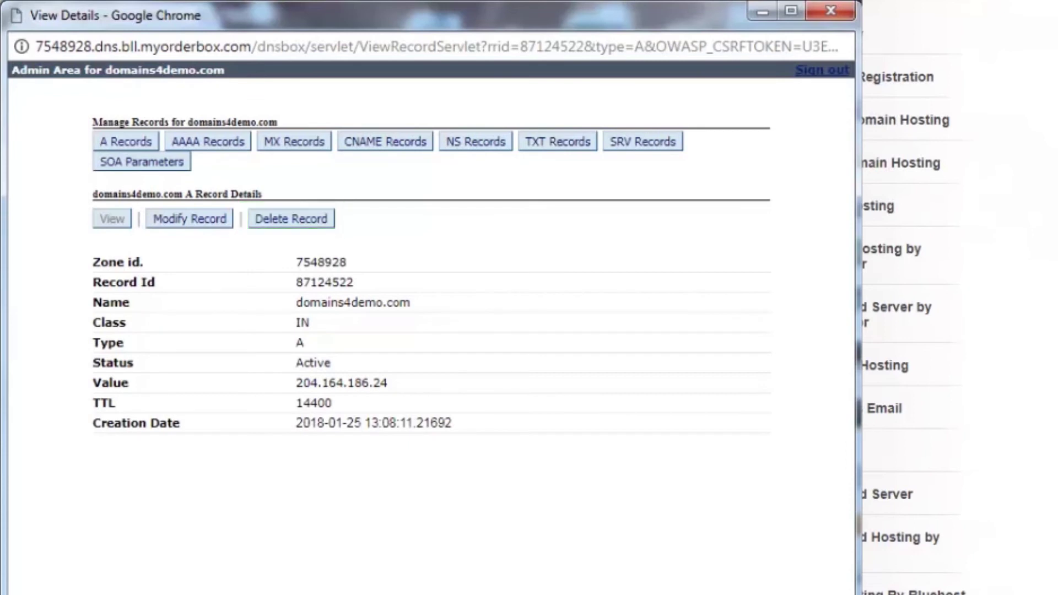
left_click(125, 141)
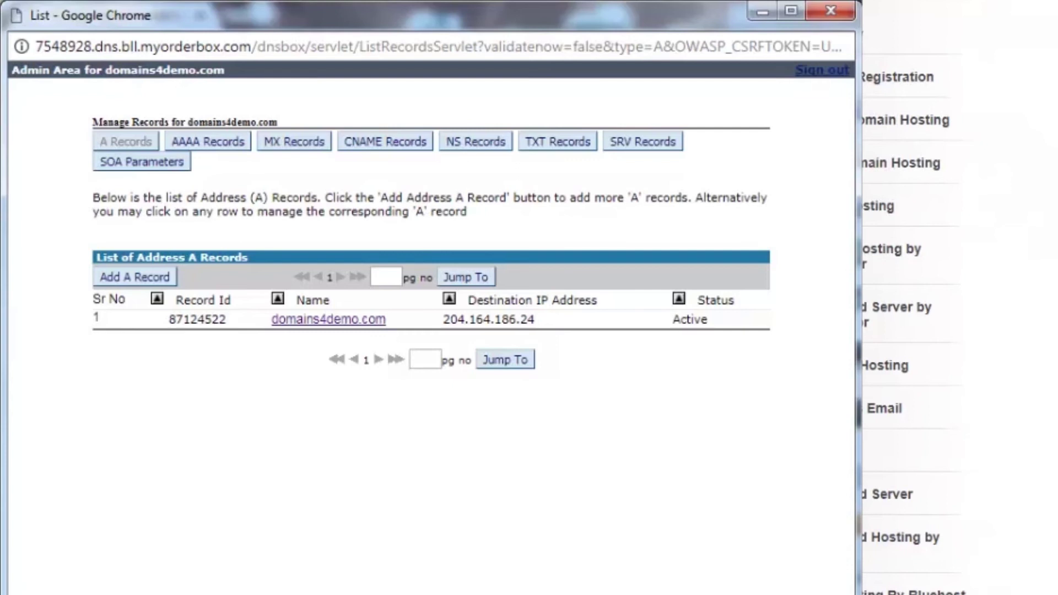
Step: Submit a new A record with host www pointing to 204.164.186.24
left_click(134, 277)
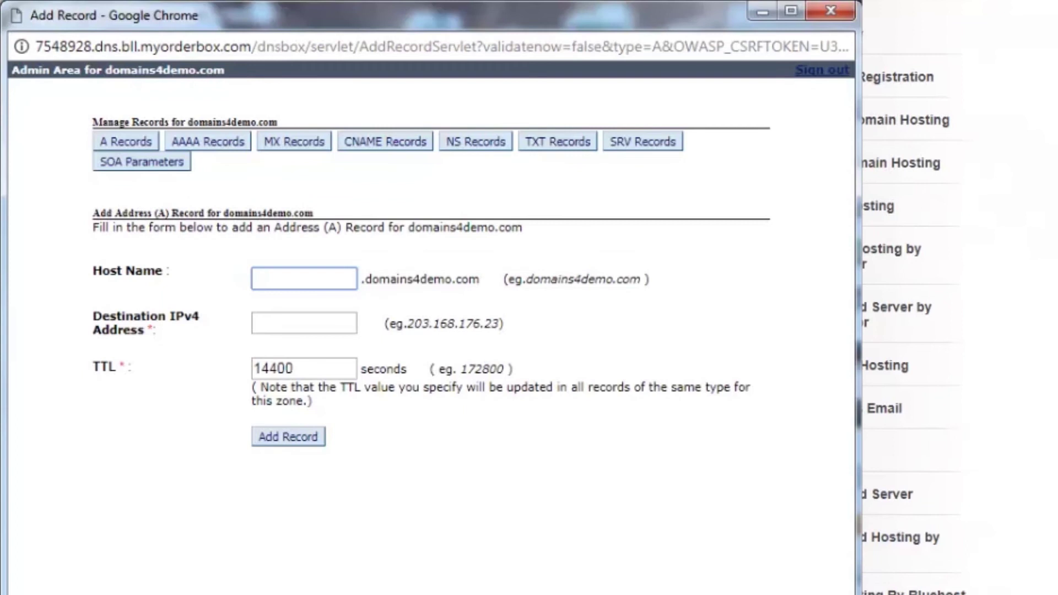
type("www")
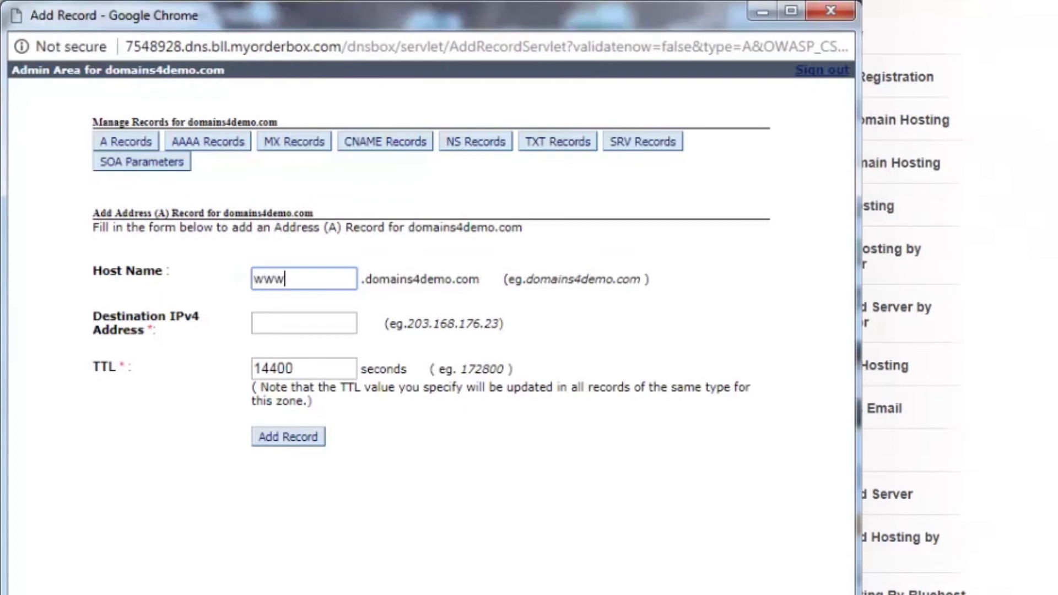
key("Tab")
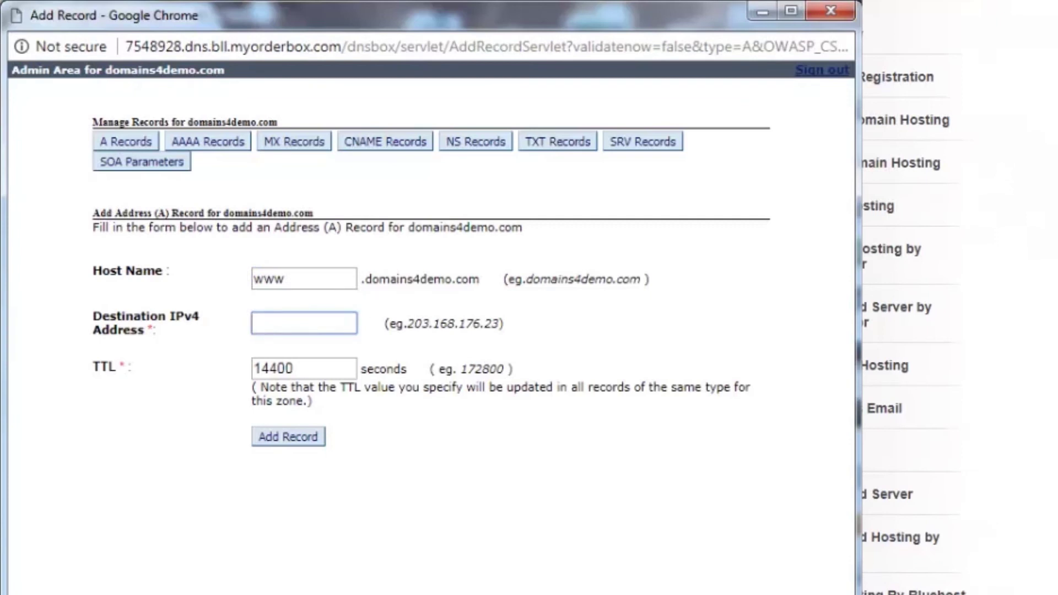
type("204.164.186.24")
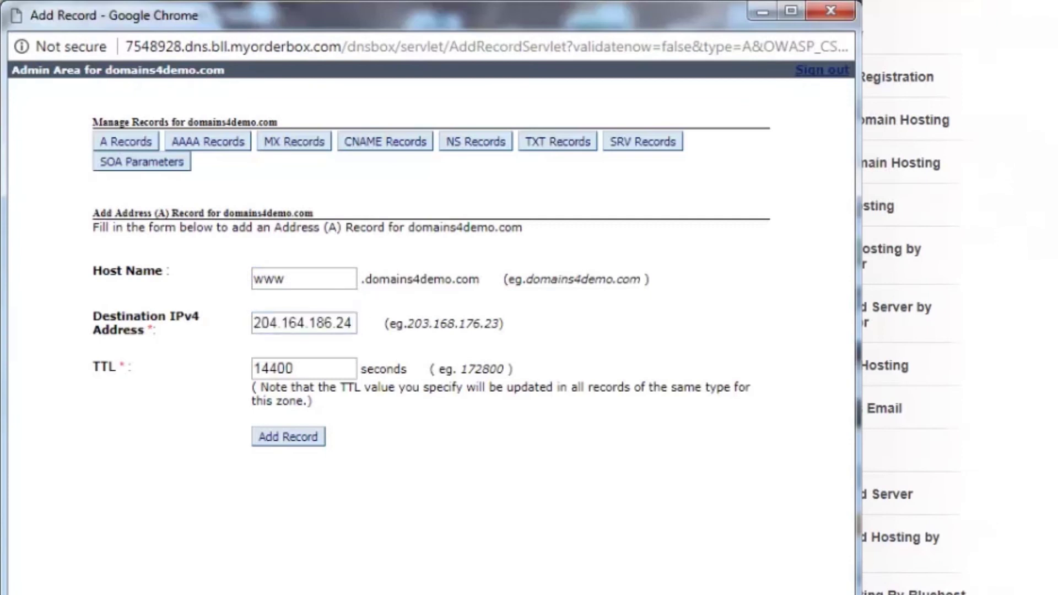
key("Return")
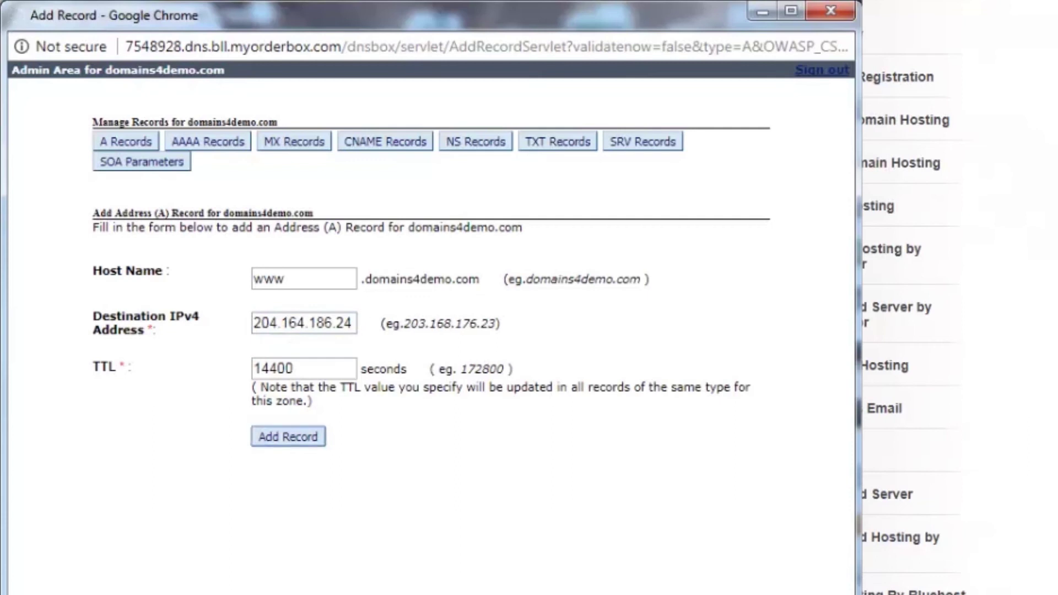